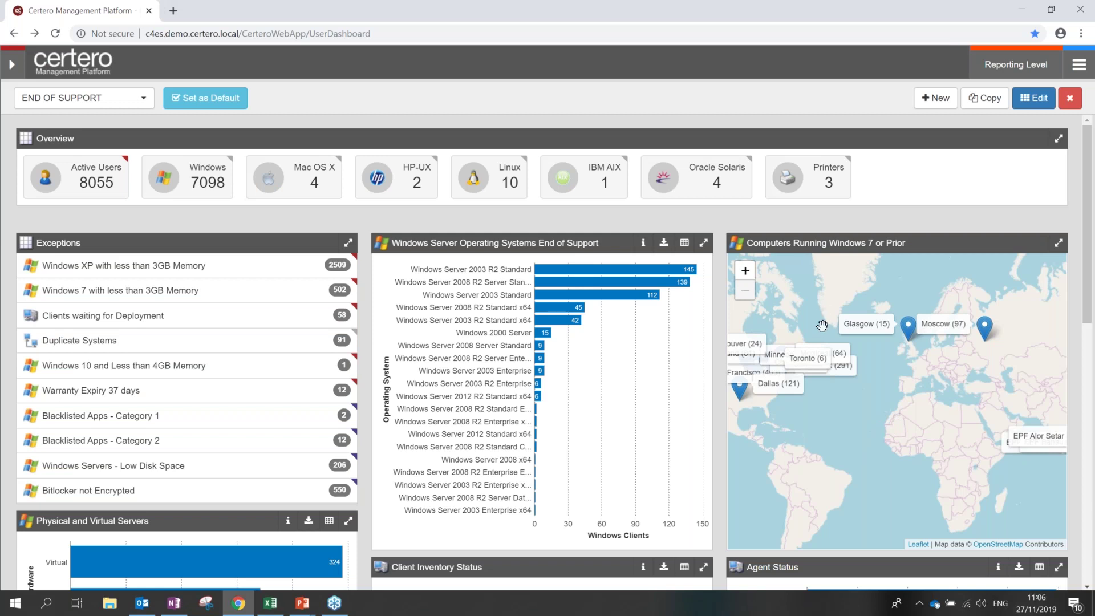
# - Open the list of New York computers from the map of computers running Windows 7 or prior
pyautogui.scroll(1, 822, 325)
pyautogui.scroll(2, 872, 378)
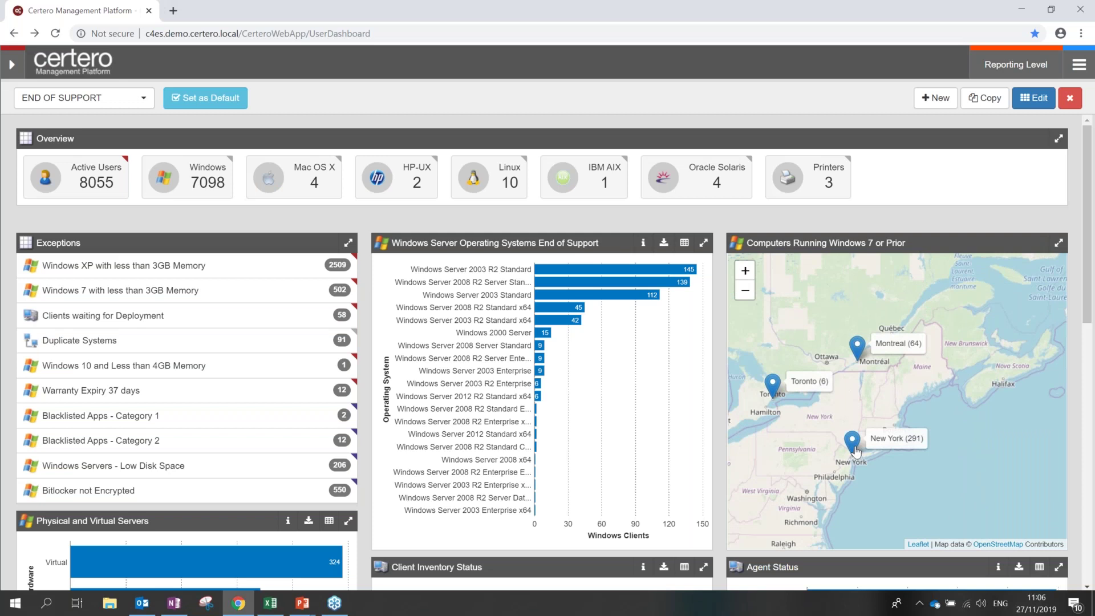
pyautogui.click(855, 449)
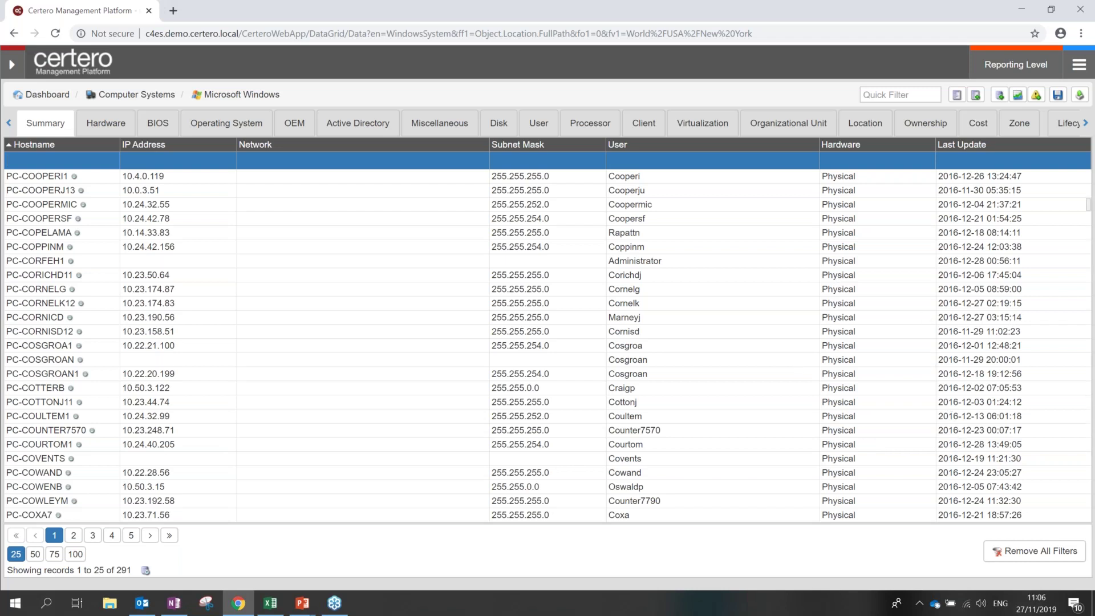
# - Review the software products and licensing in the properties of the third listed computer and close them
pyautogui.doubleClick(56, 204)
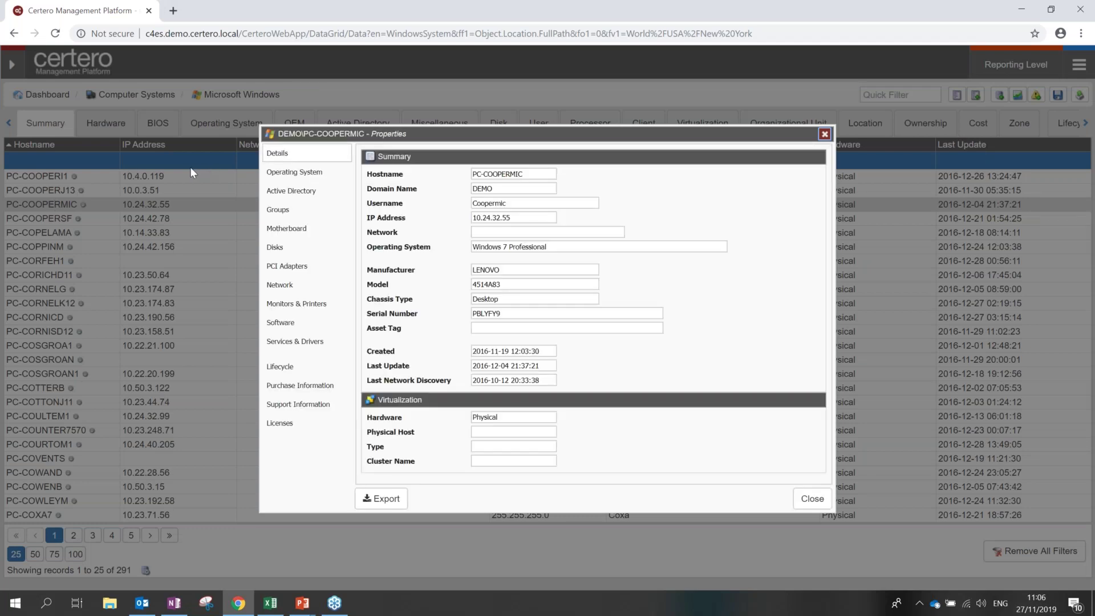
pyautogui.click(286, 325)
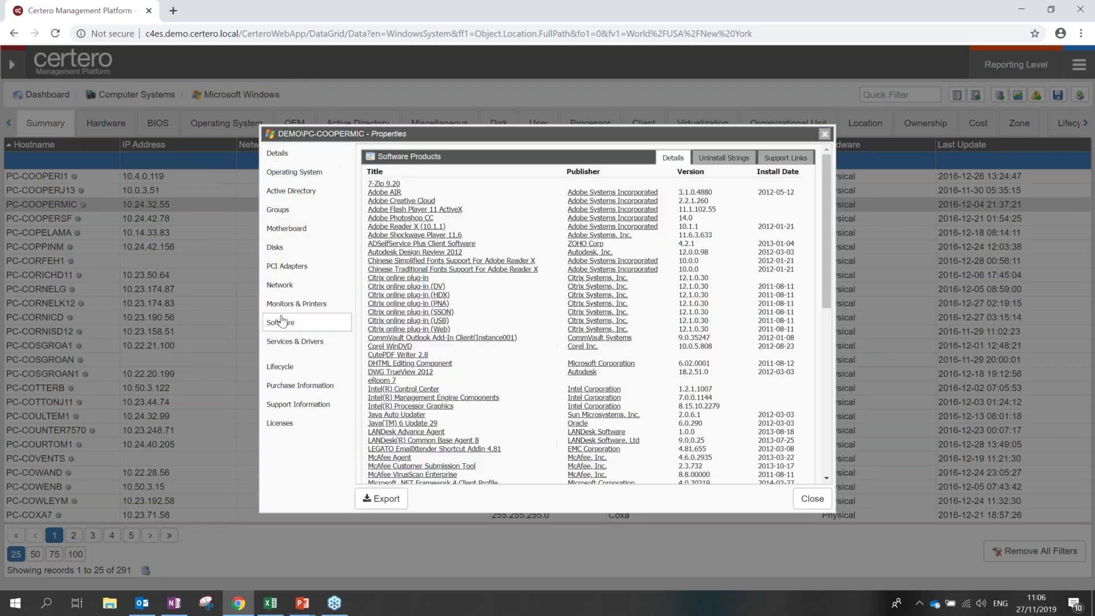
pyautogui.scroll(-8, 431, 328)
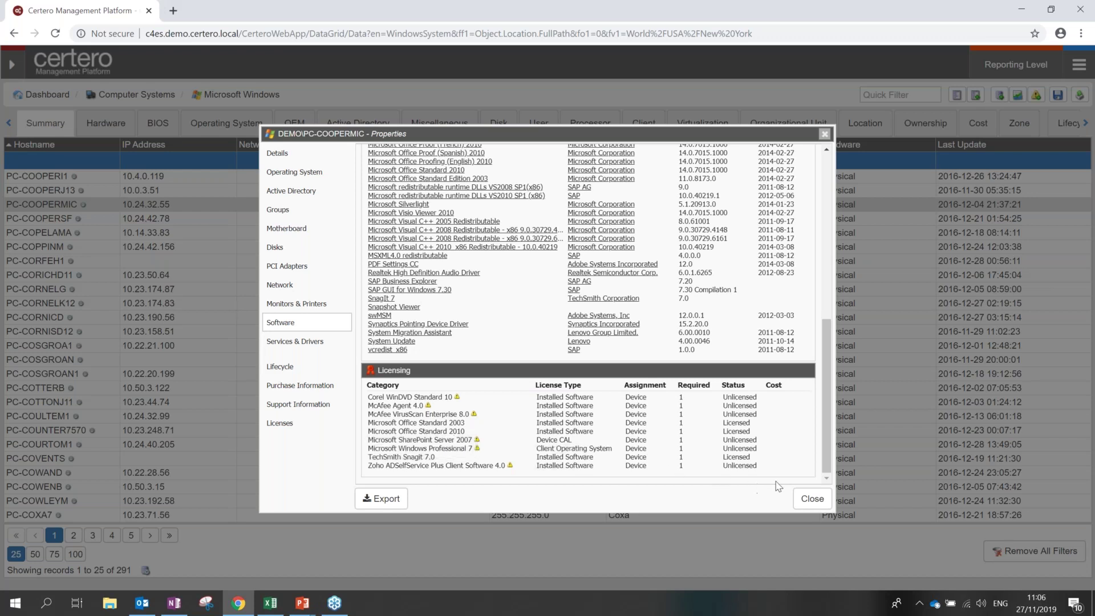
pyautogui.click(804, 502)
# - List all Windows computers from the dashboard and filter their operating system by 7
pyautogui.click(49, 98)
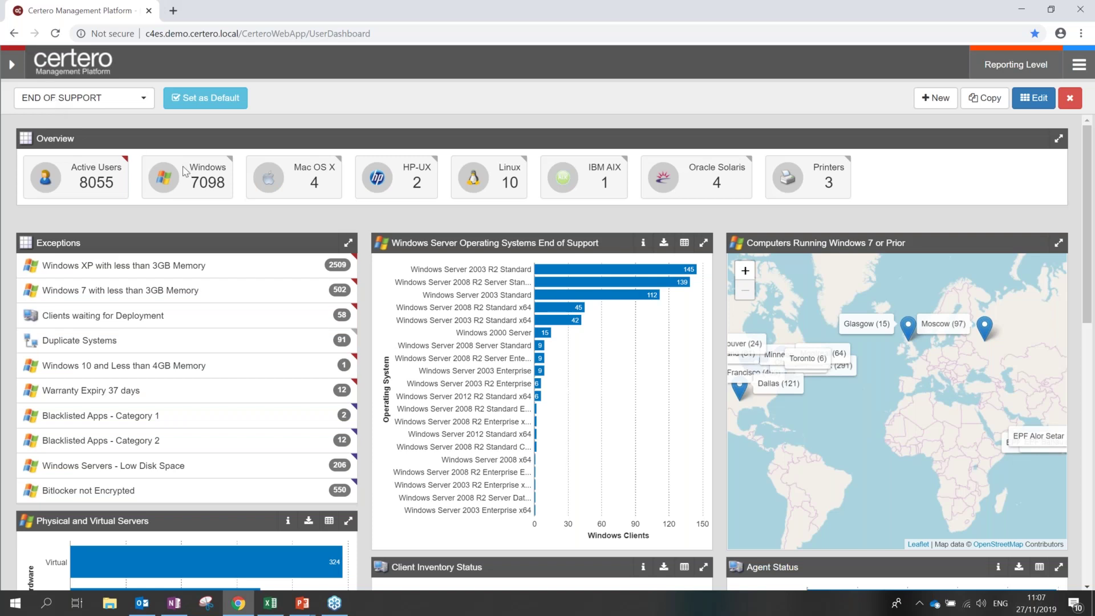
pyautogui.click(200, 168)
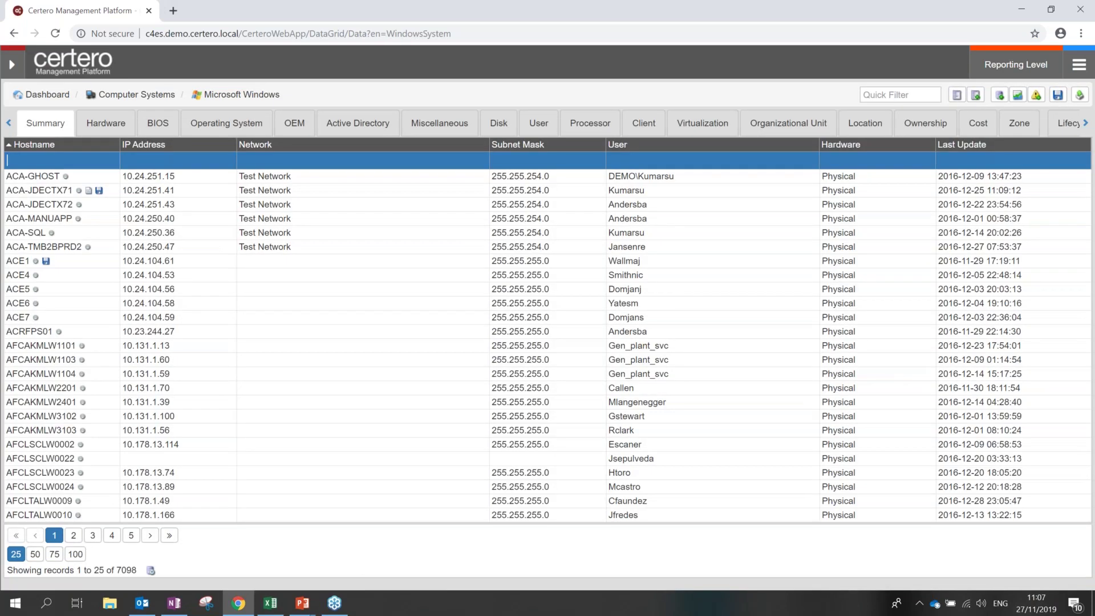
pyautogui.click(227, 124)
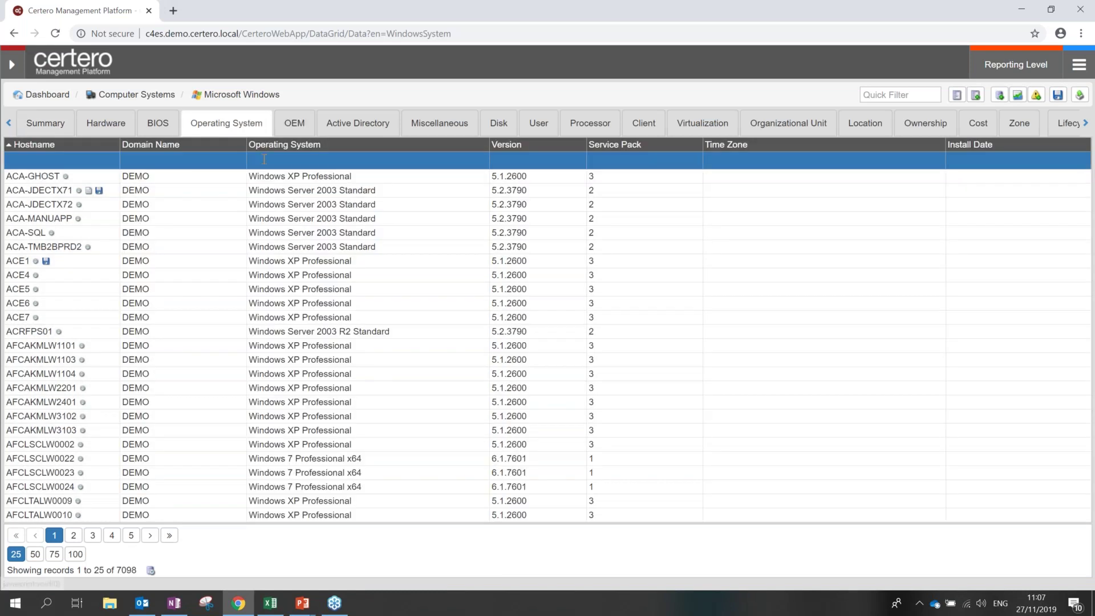
pyautogui.click(270, 158)
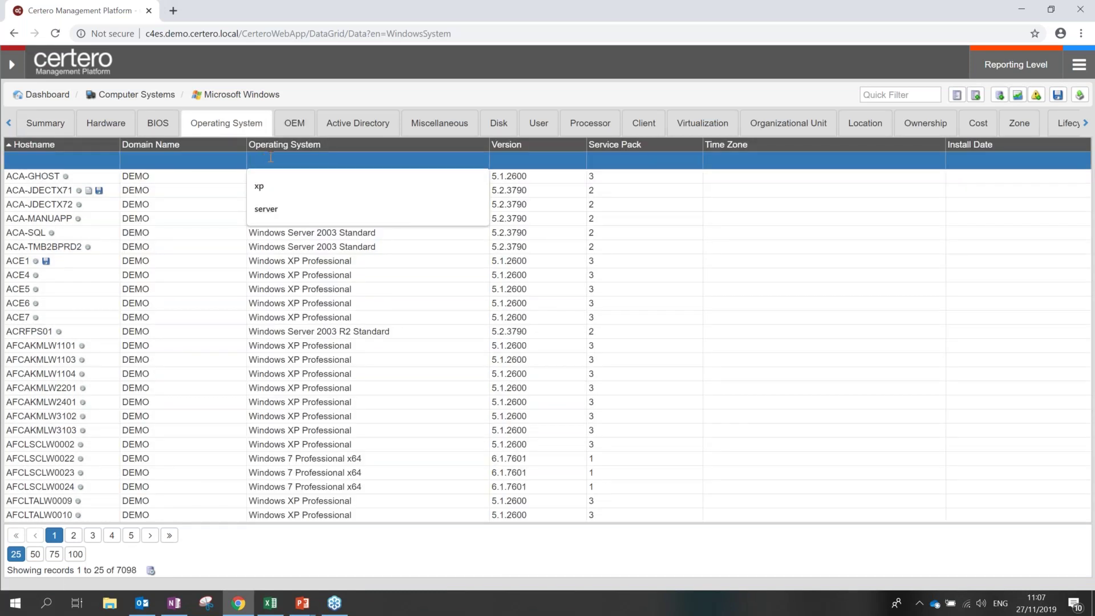
pyautogui.write('7')
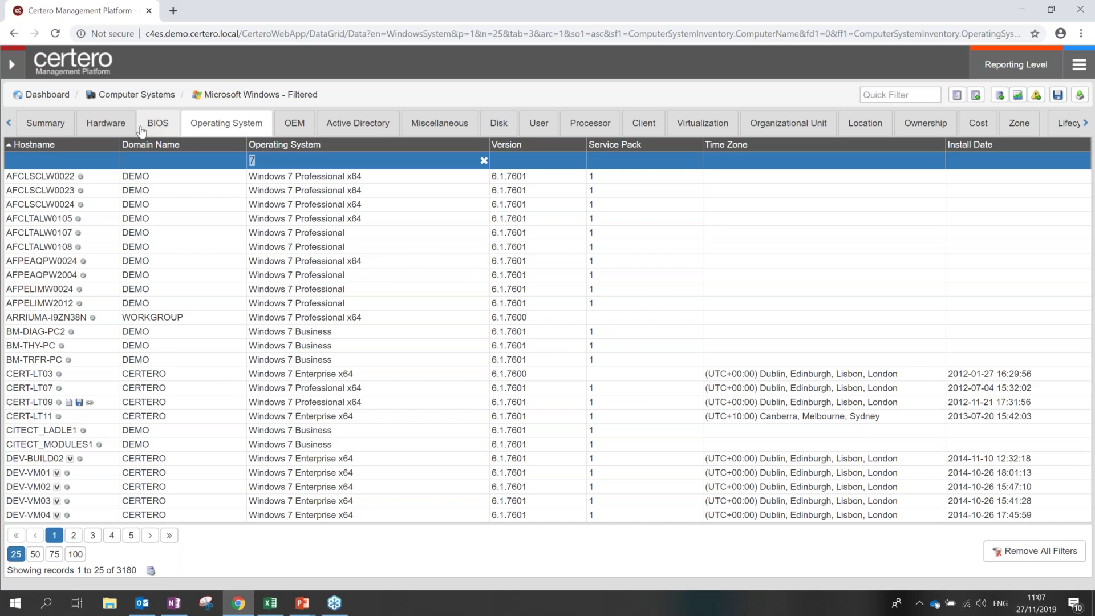
# - Narrow the filtered computers by their hardware manufacturer to dell
pyautogui.click(108, 127)
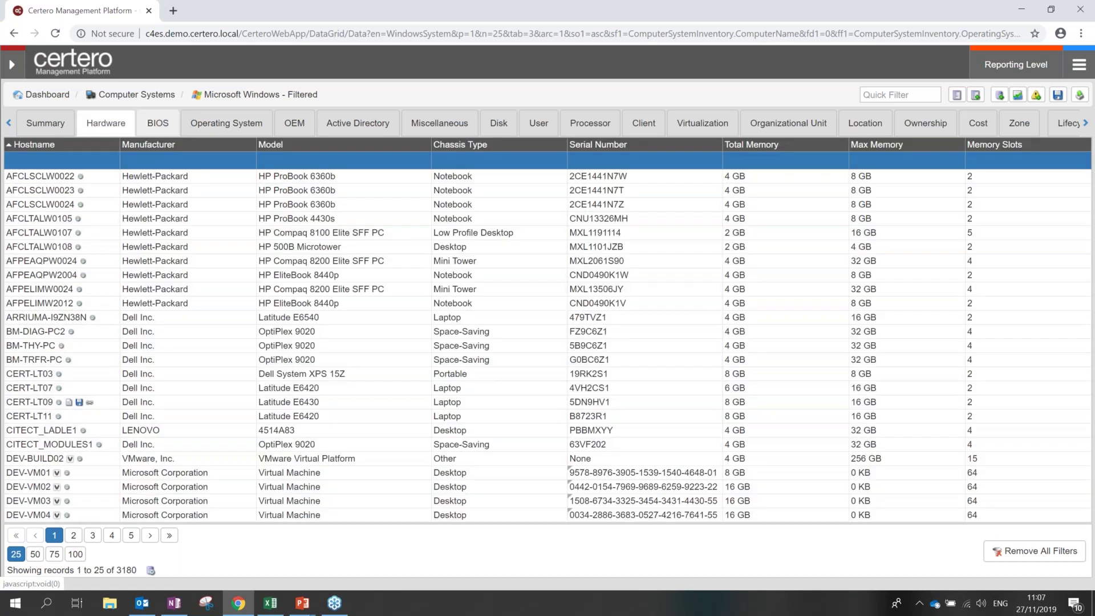
pyautogui.click(153, 161)
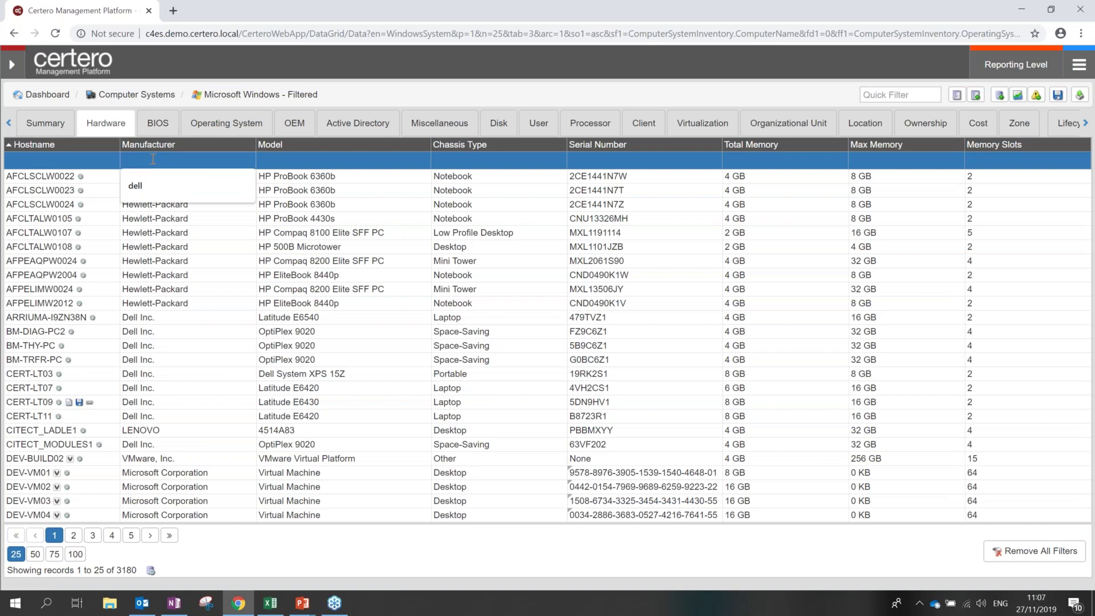
pyautogui.click(161, 184)
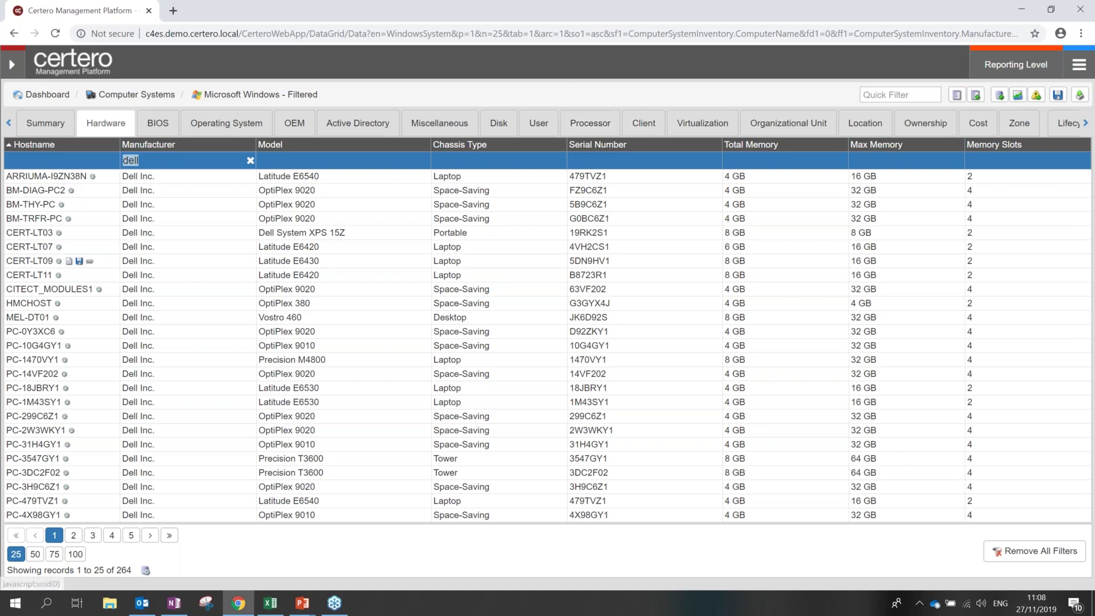
# - Chart the filtered Windows clients by the Model field as a doughnut chart
pyautogui.click(1018, 94)
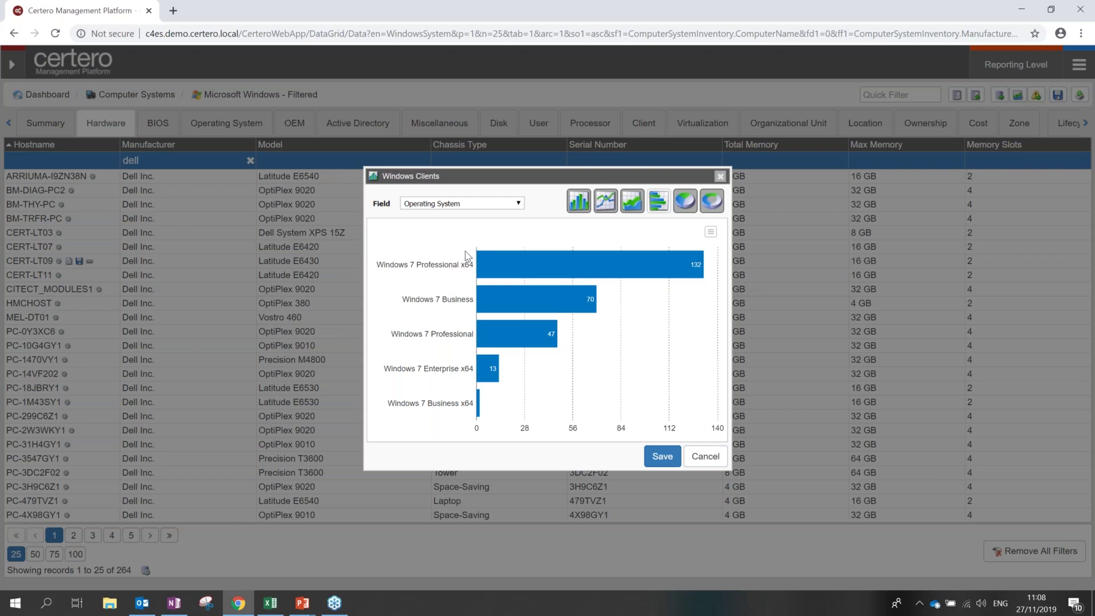
pyautogui.click(499, 204)
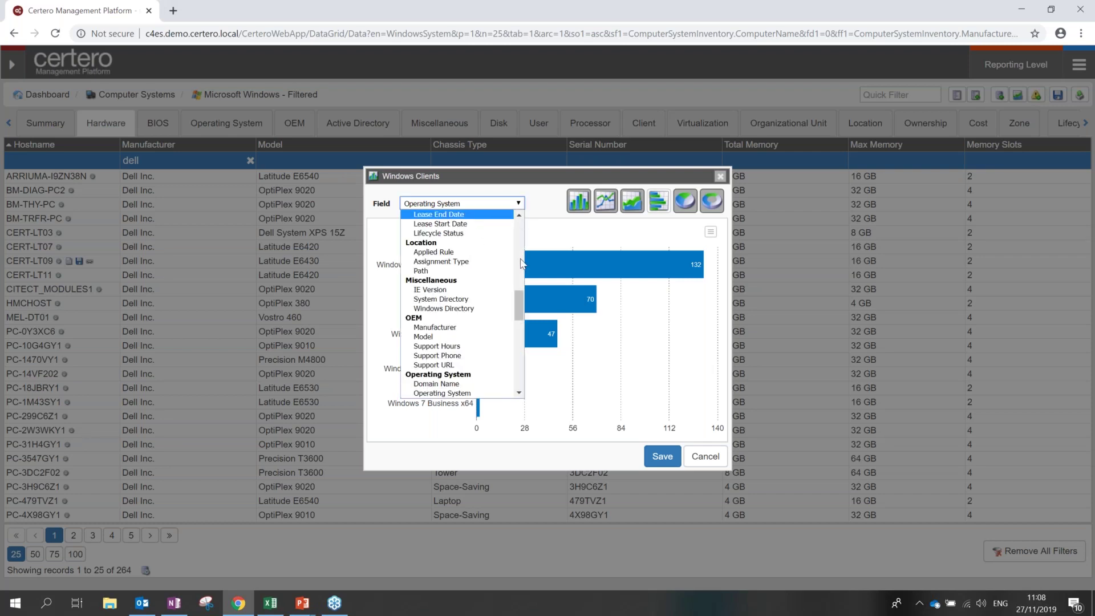
pyautogui.moveTo(518, 299); pyautogui.dragTo(519, 273)
pyautogui.click(494, 282)
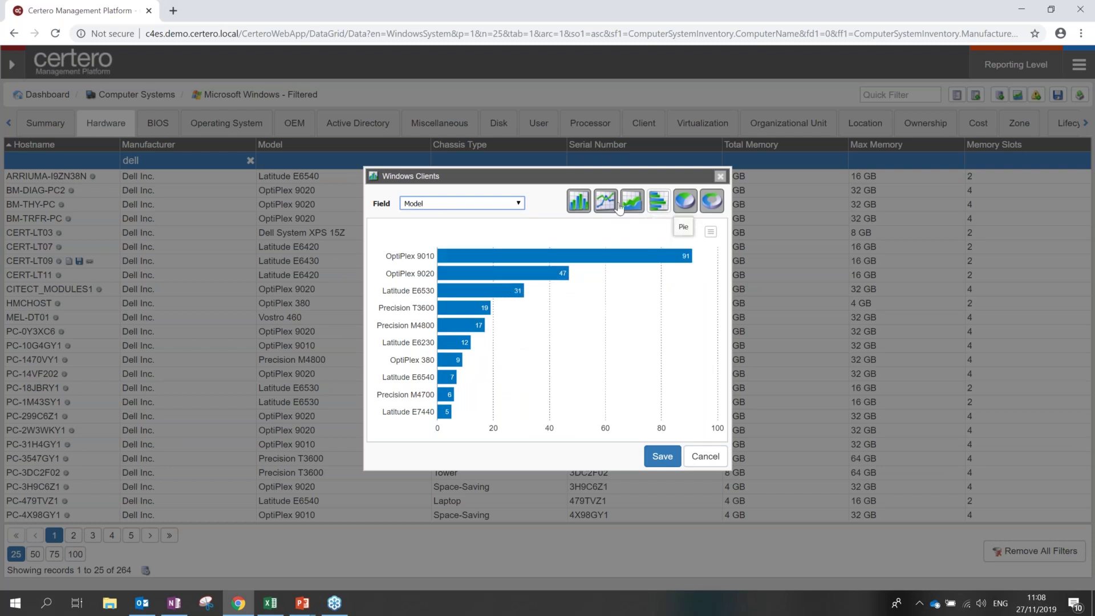
pyautogui.click(580, 204)
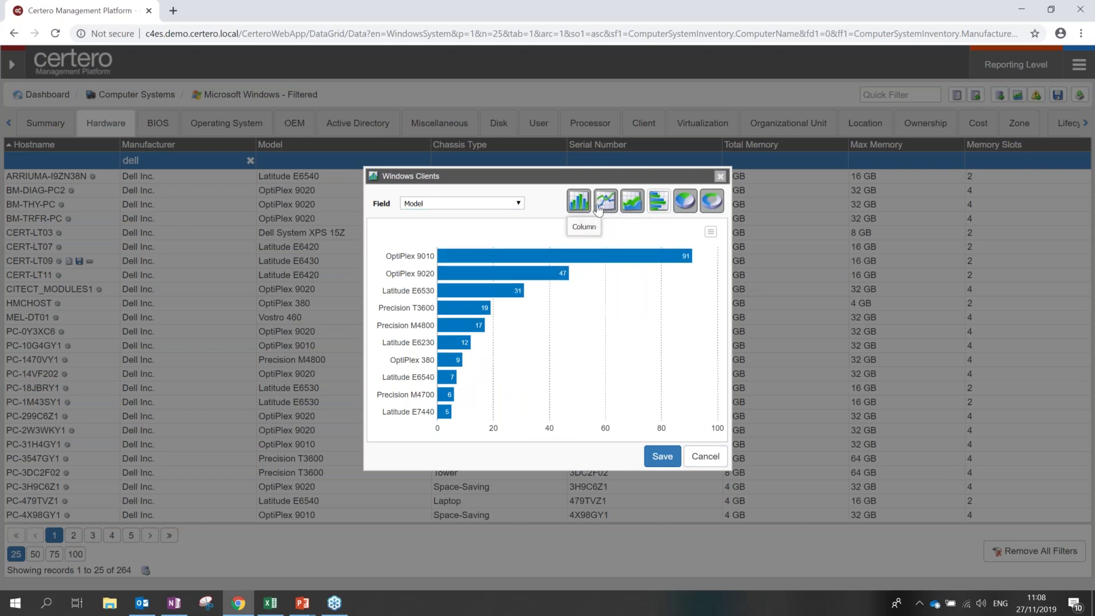
pyautogui.click(712, 202)
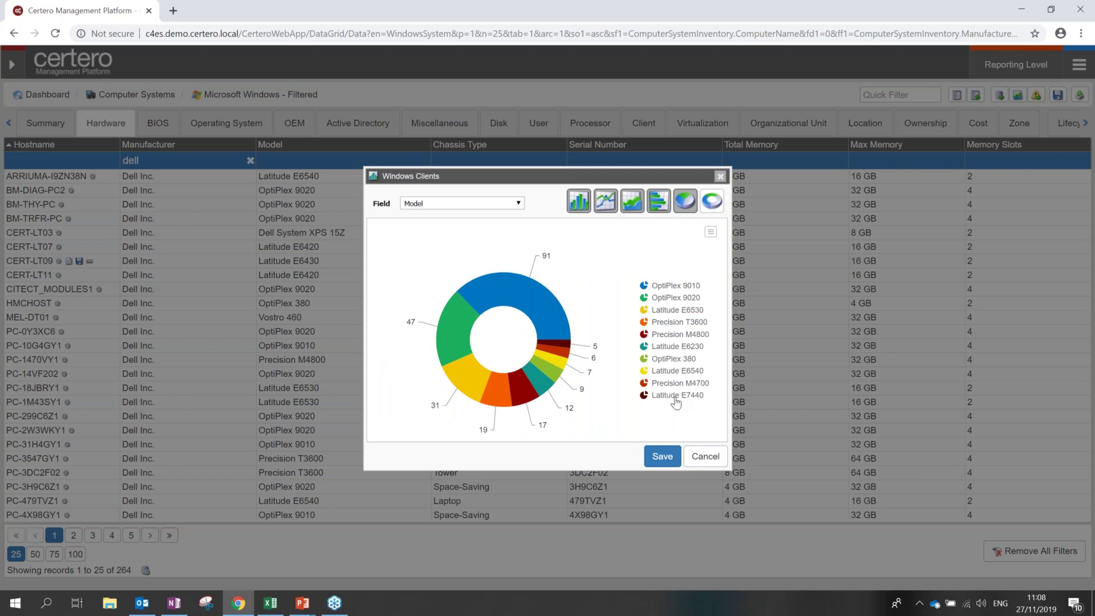
# - Save the chart in the DW folder under My Reports as Windows 7 Dell Machines
pyautogui.click(662, 458)
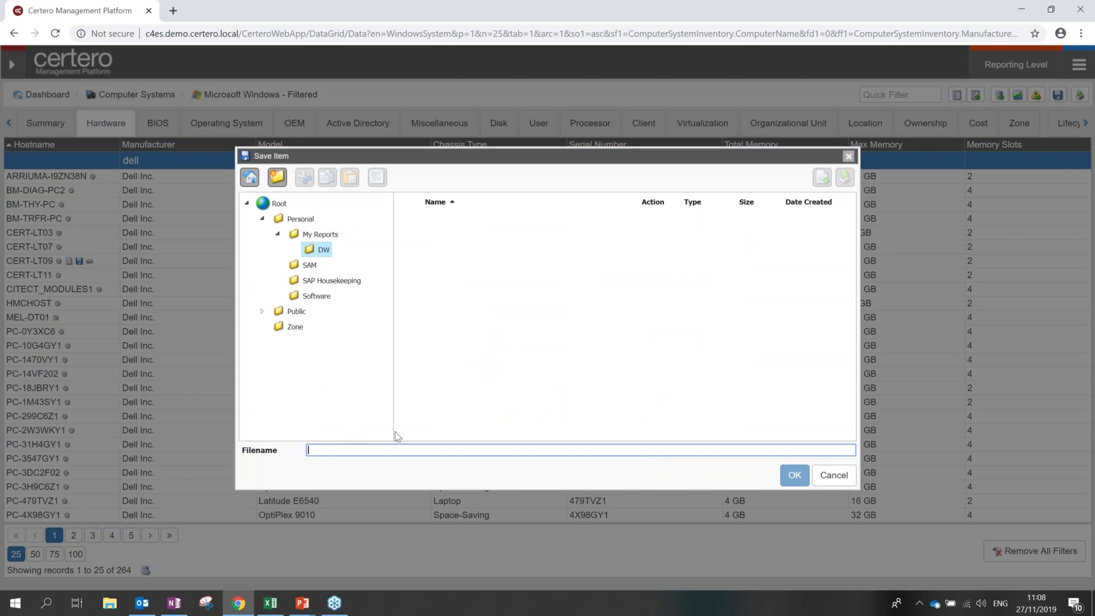
pyautogui.write('Windows ')
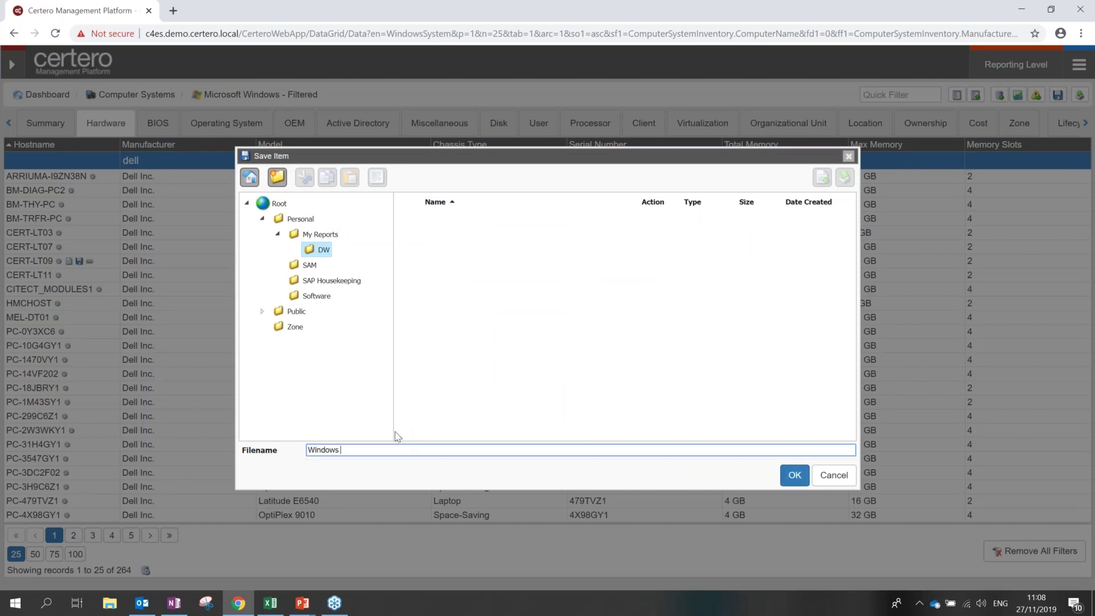
pyautogui.write('7 Dell Machines')
pyautogui.click(793, 480)
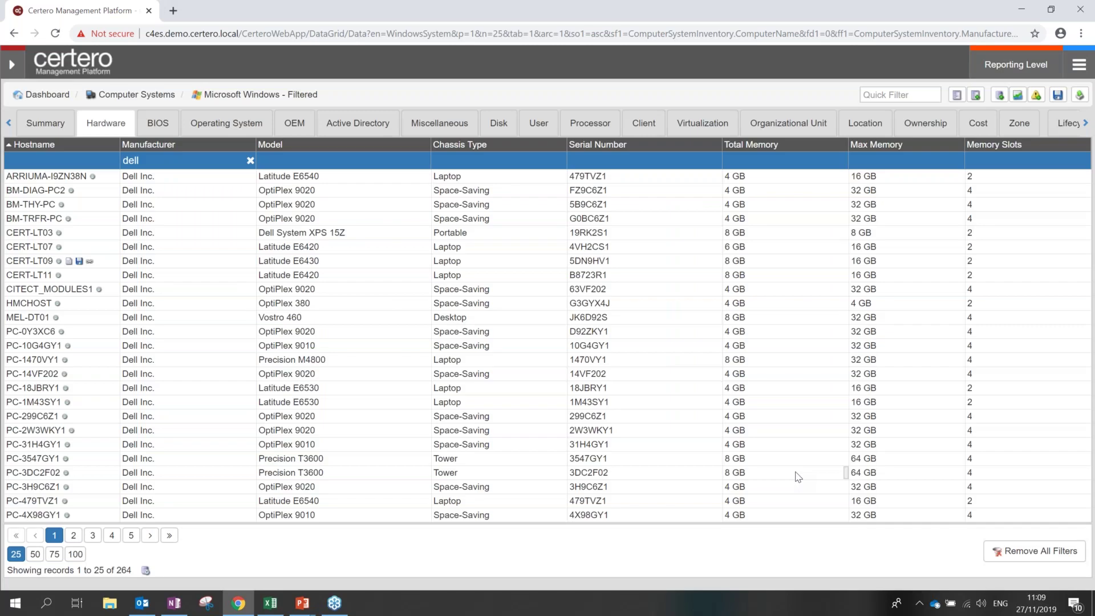
# - Edit the END OF SUPPORT dashboard and add the saved Windows 7 Dell Machines chart beneath Hardware Model
pyautogui.click(47, 97)
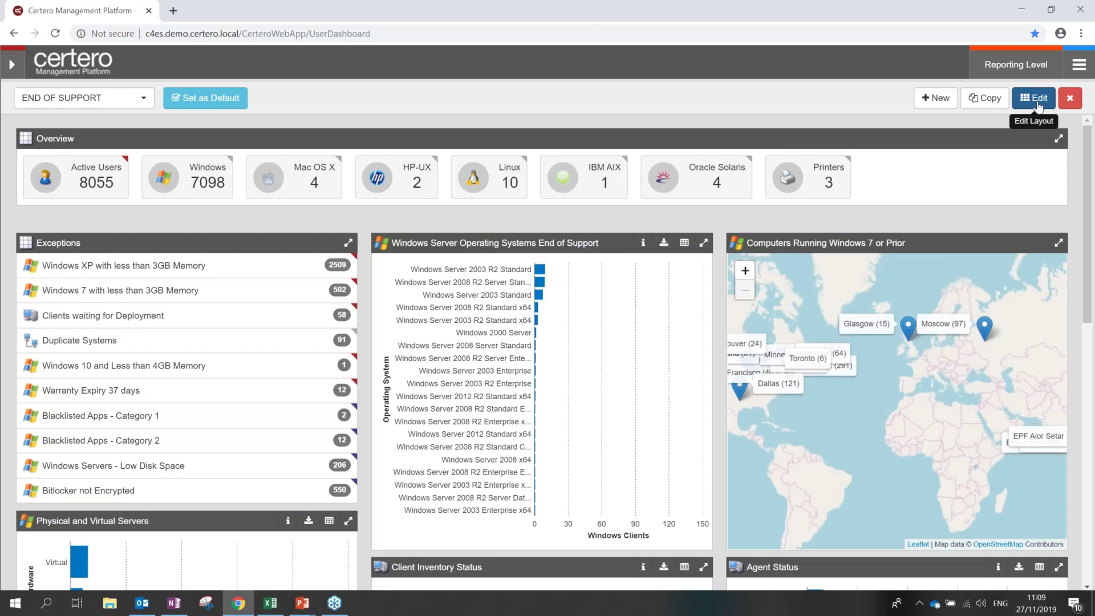
pyautogui.click(1039, 107)
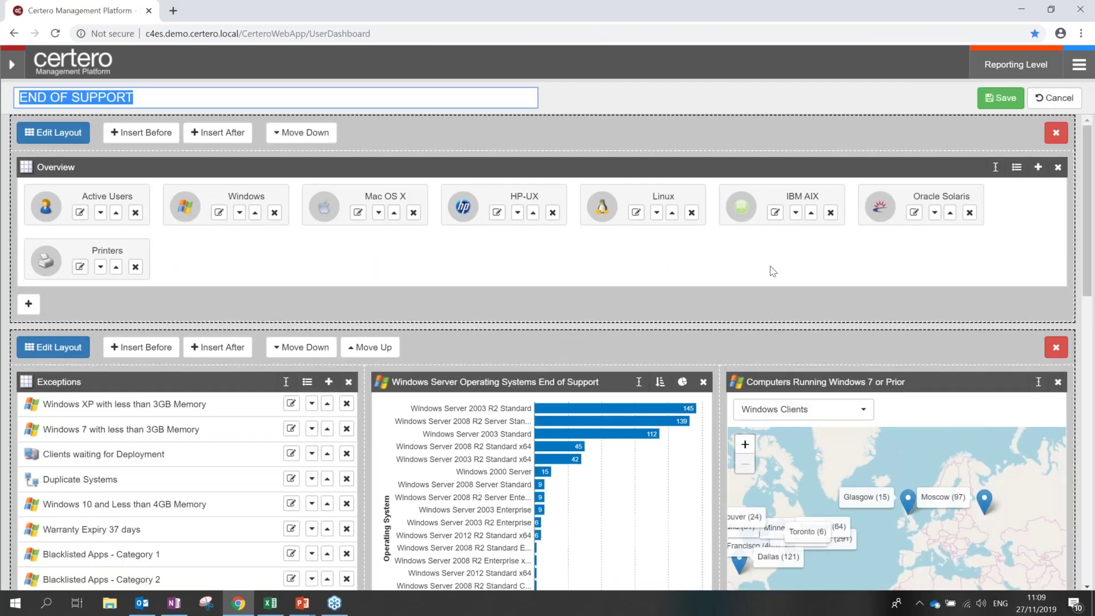
pyautogui.scroll(-1, 668, 290)
pyautogui.scroll(-10, 666, 287)
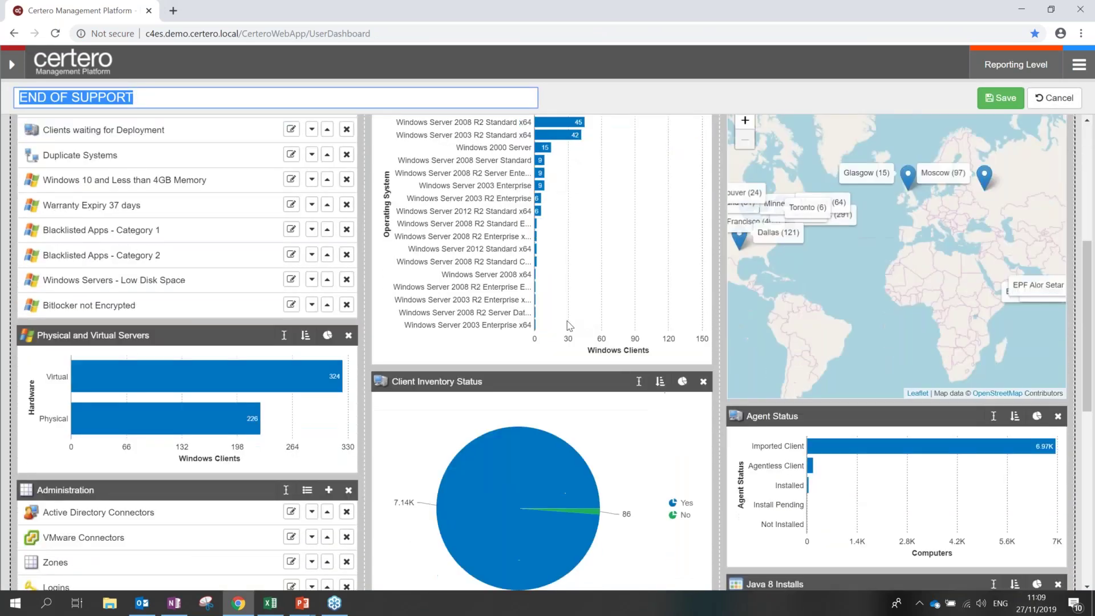
pyautogui.click(383, 496)
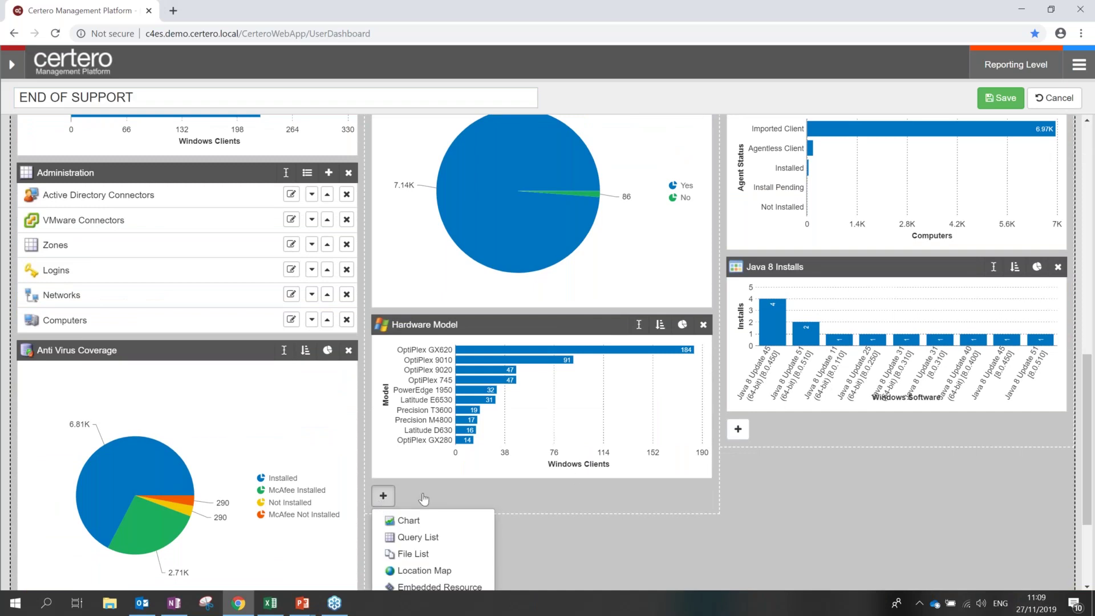
pyautogui.click(450, 521)
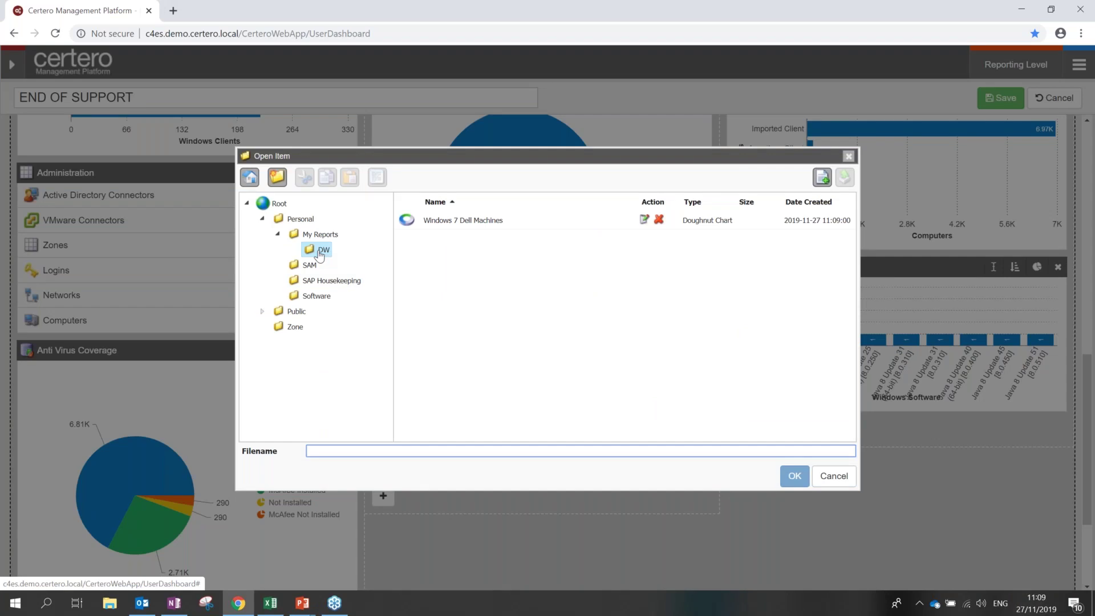
pyautogui.click(477, 224)
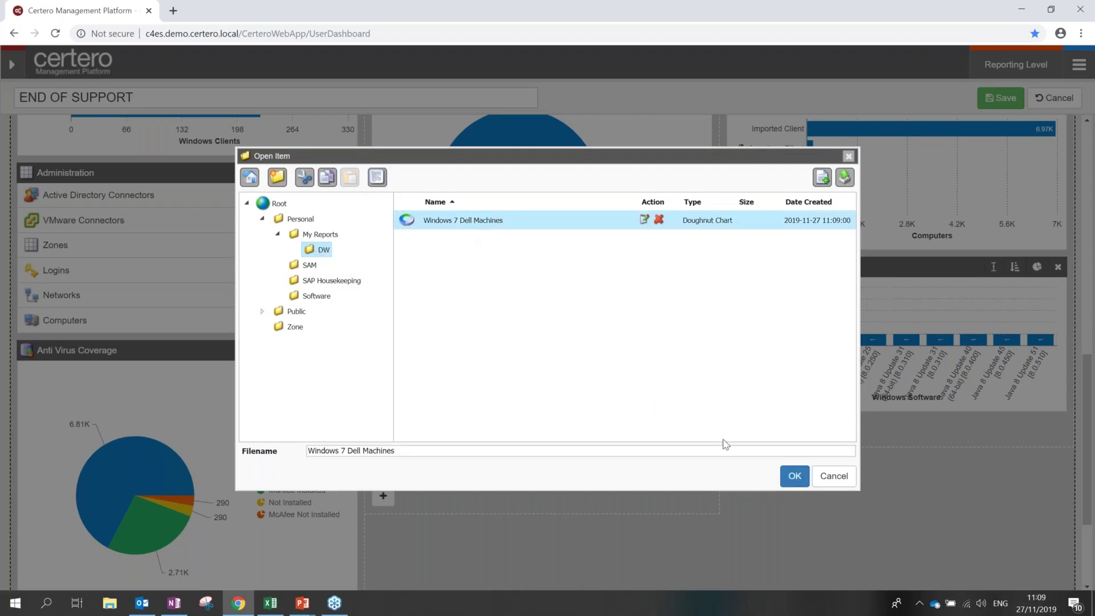
pyautogui.click(798, 479)
# - Enlarge the Windows 7 Dell Machines chart, move it directly beneath Exceptions and save the dashboard
pyautogui.scroll(-3, 816, 491)
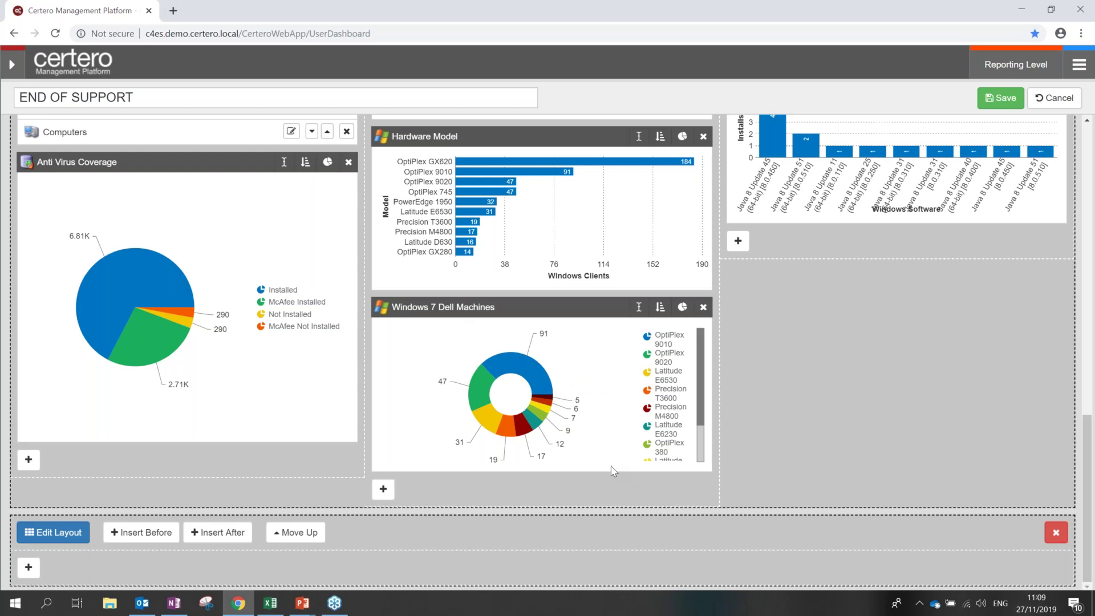
pyautogui.moveTo(610, 472); pyautogui.dragTo(614, 482)
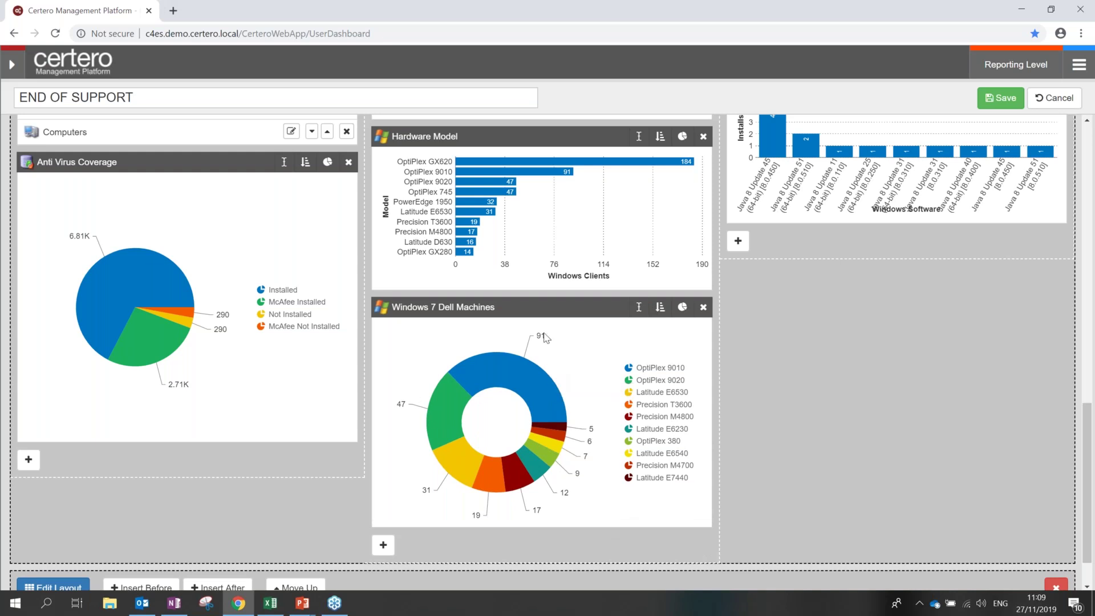
pyautogui.moveTo(552, 308); pyautogui.dragTo(210, 252)
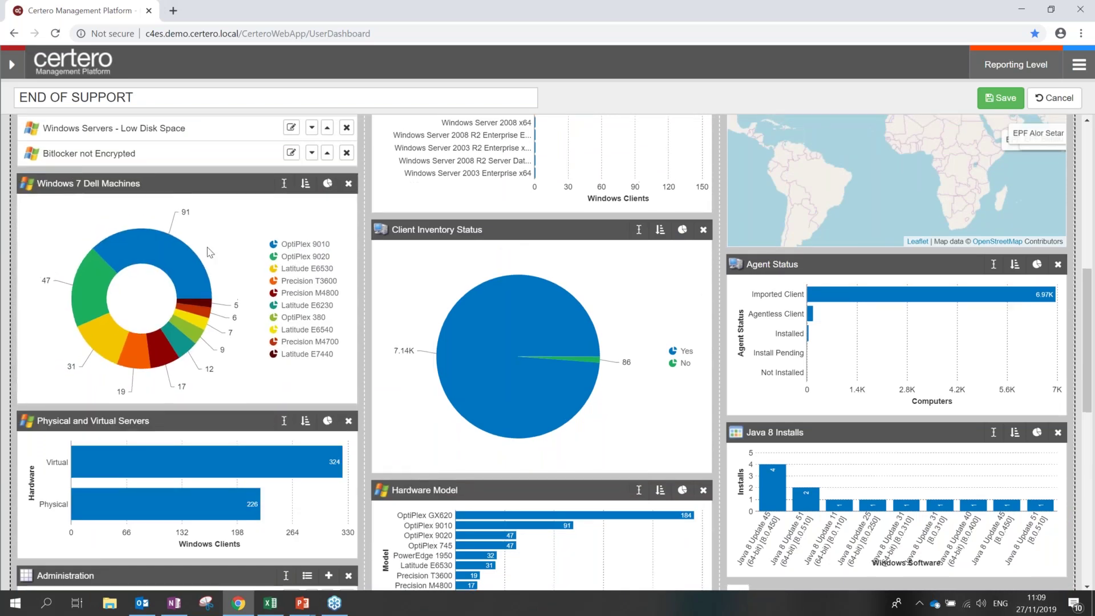
pyautogui.scroll(5, 210, 251)
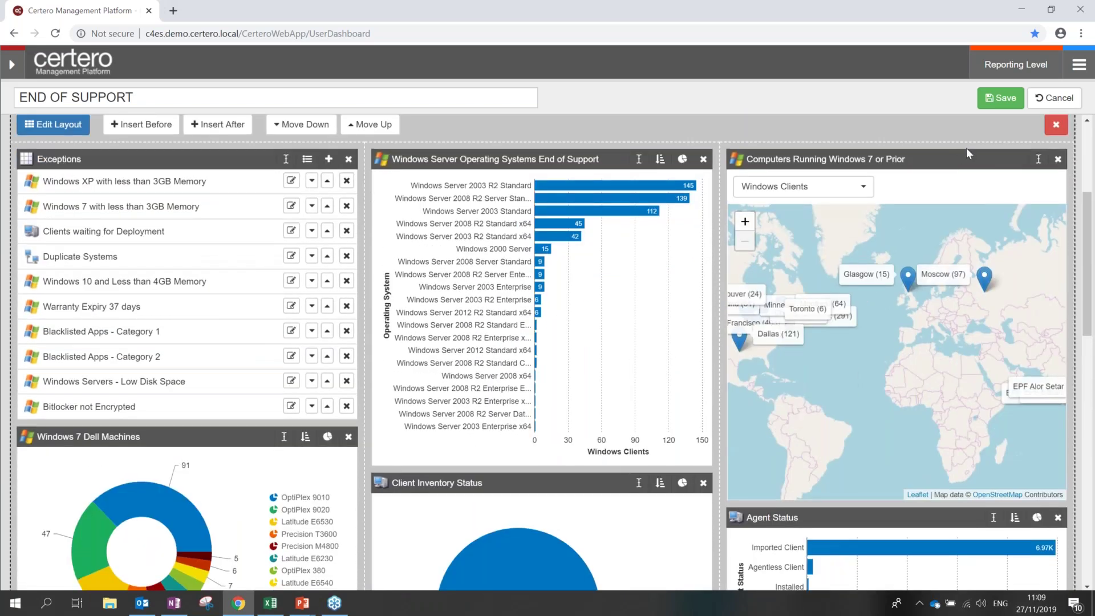
pyautogui.click(1005, 103)
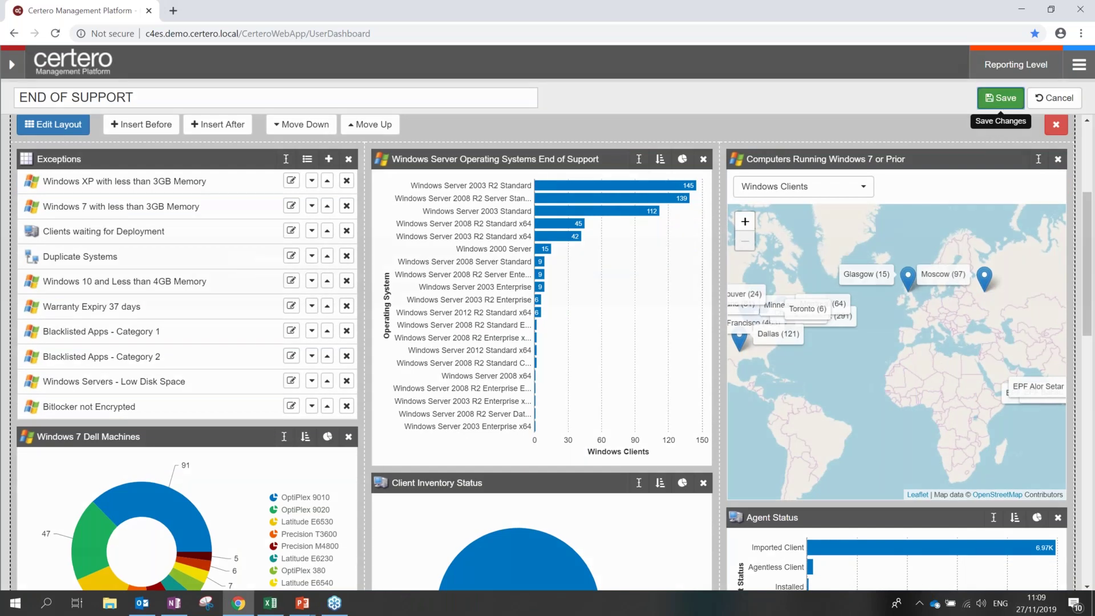
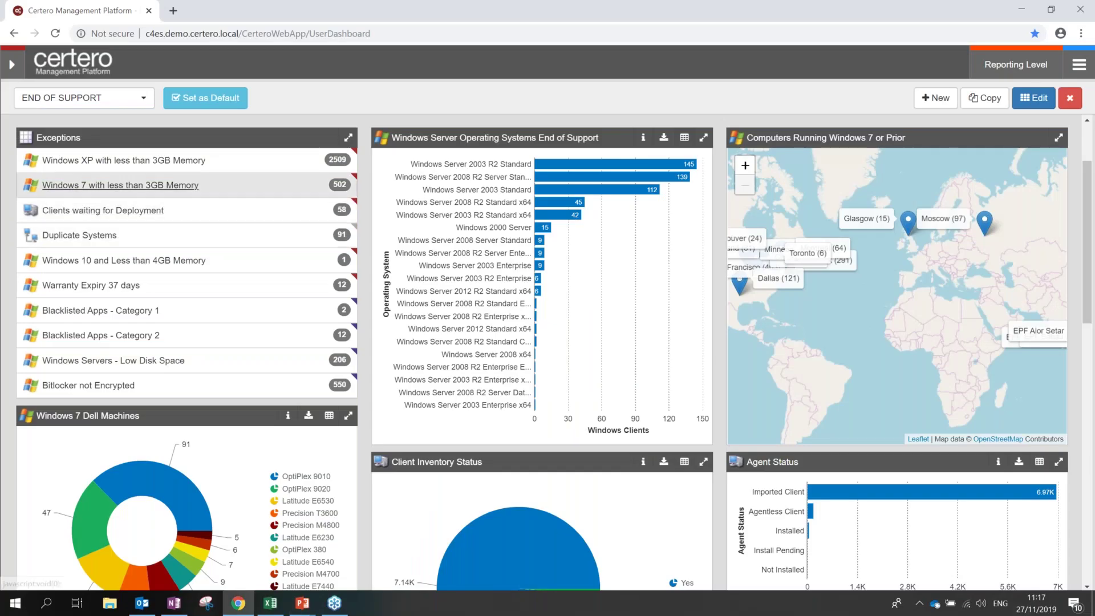
# - List the Windows XP computers with less than 3GB memory and examine the motherboard properties of ACE6
pyautogui.scroll(2, 1033, 215)
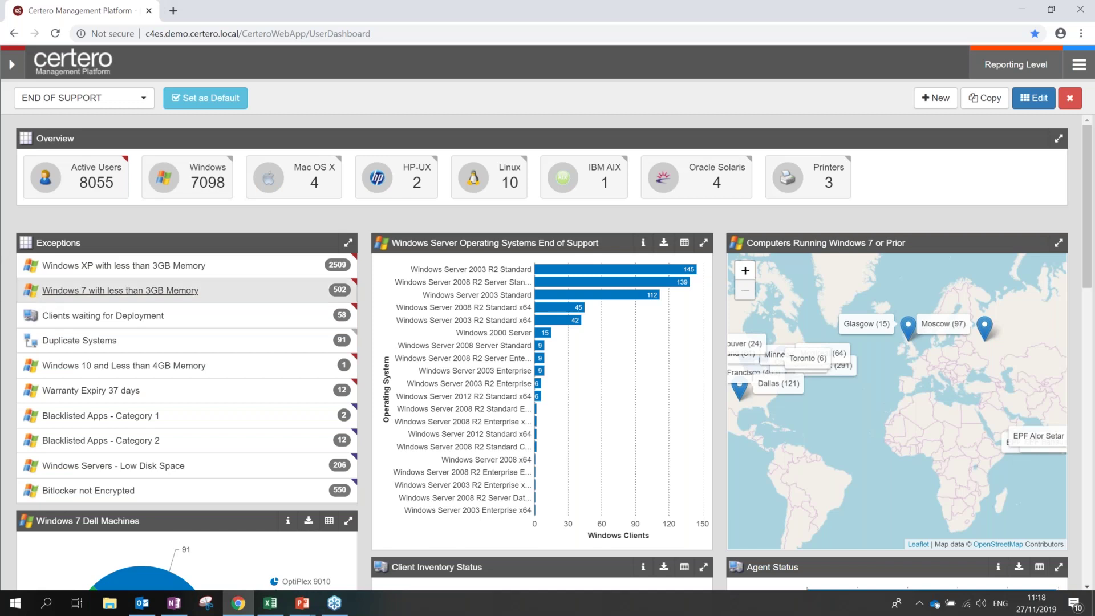
pyautogui.click(106, 267)
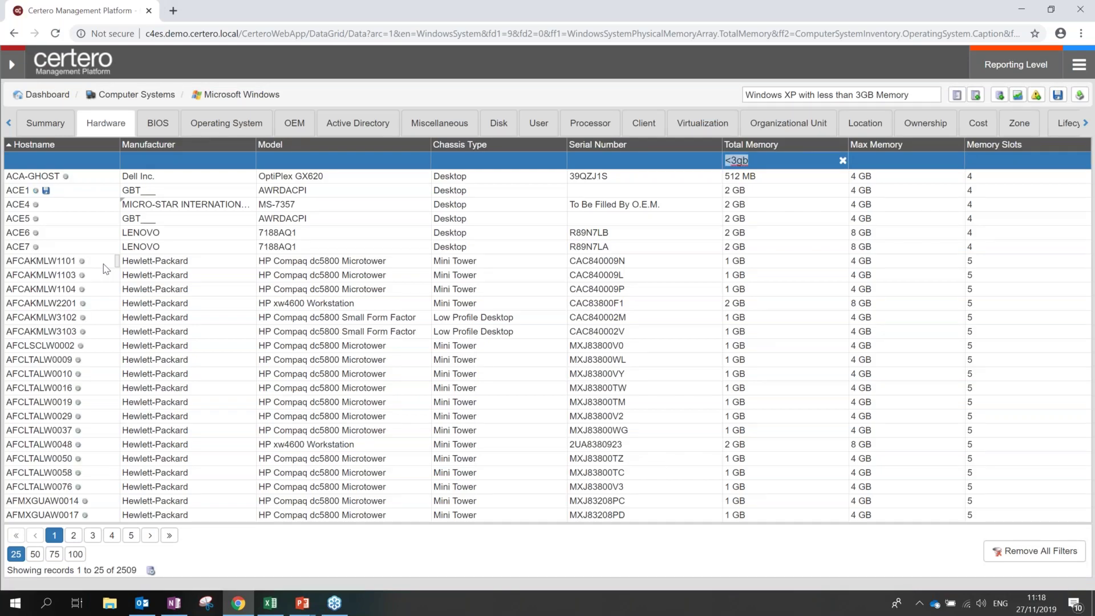
pyautogui.click(20, 236)
pyautogui.doubleClick(20, 237)
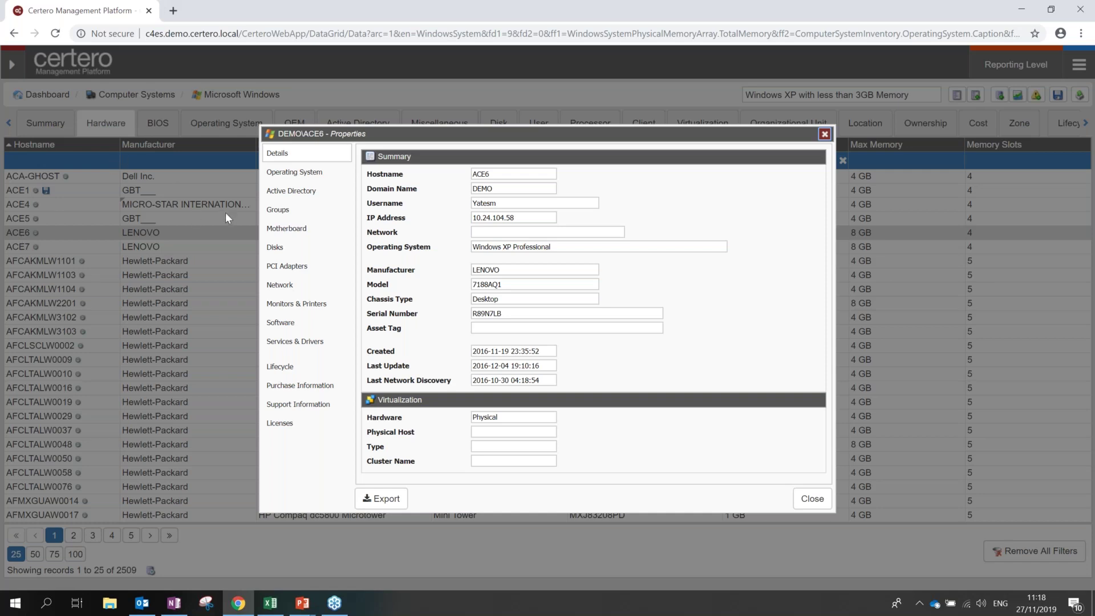
pyautogui.click(279, 231)
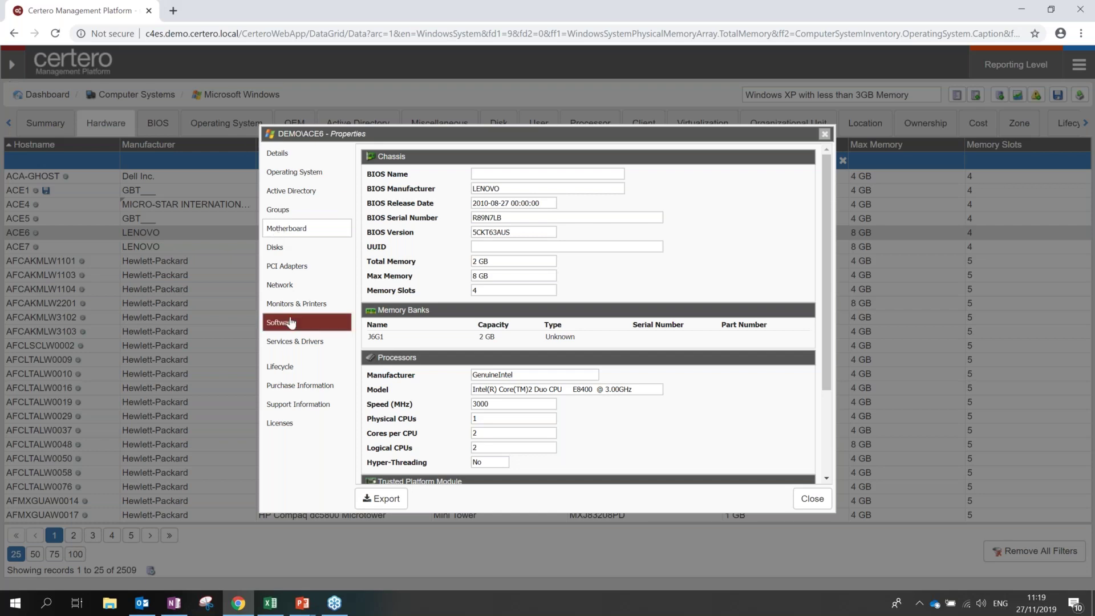
# - Switch to the open PowerPoint presentation
pyautogui.moveTo(302, 603)
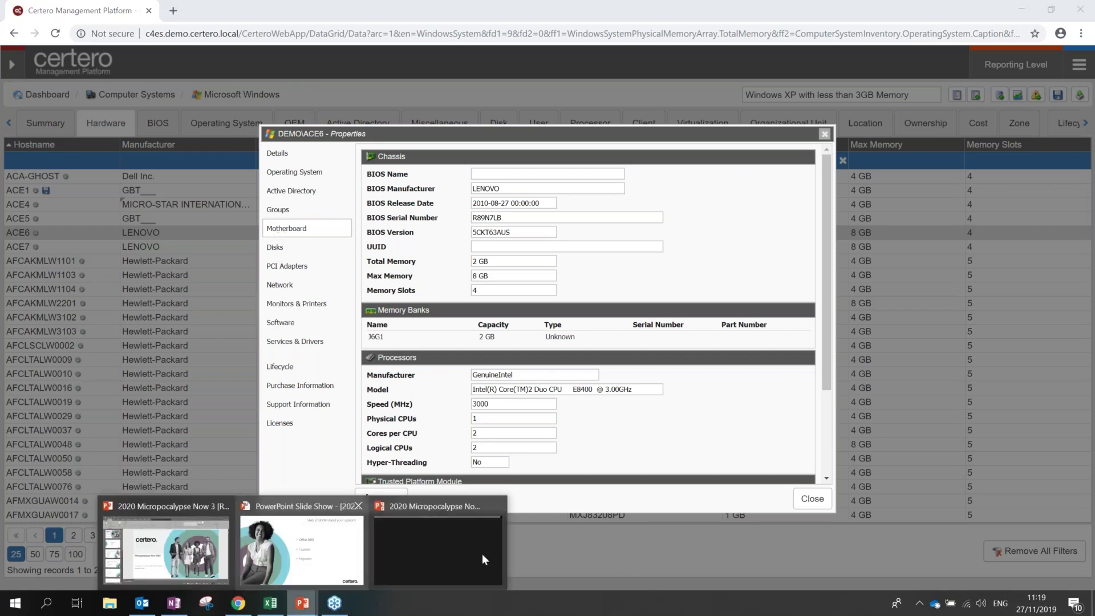